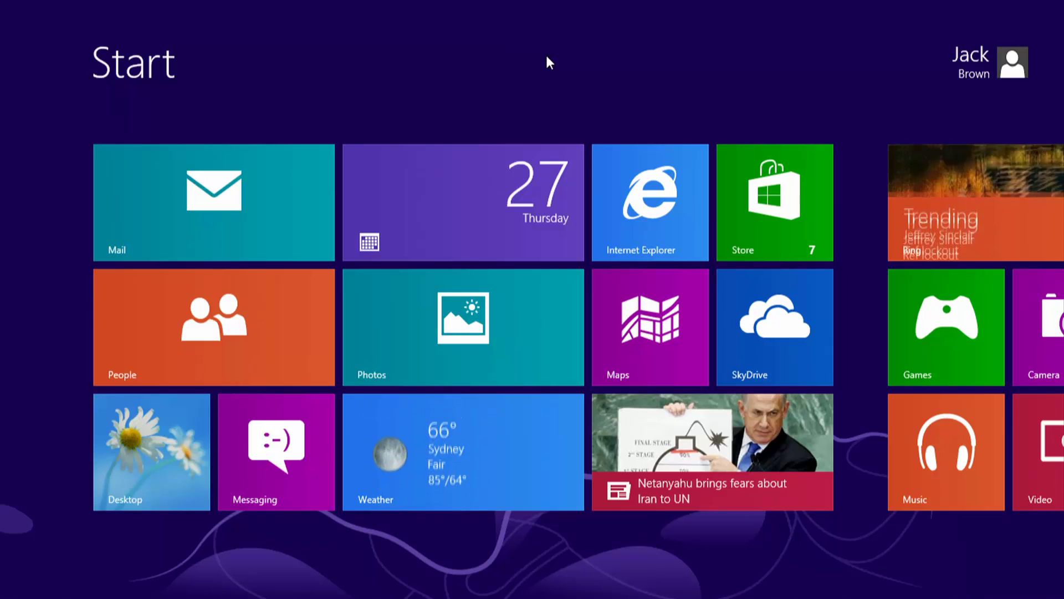
# Open the Mail app to the Live inbox and bring up the charms bar.
pyautogui.click(270, 193)
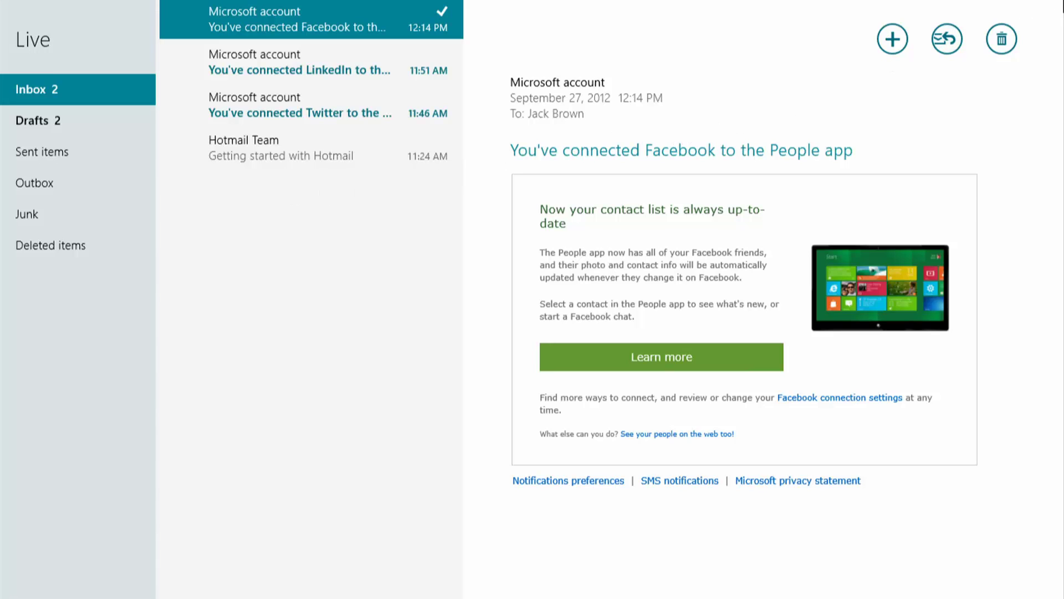
pyautogui.moveTo(1063, 0)
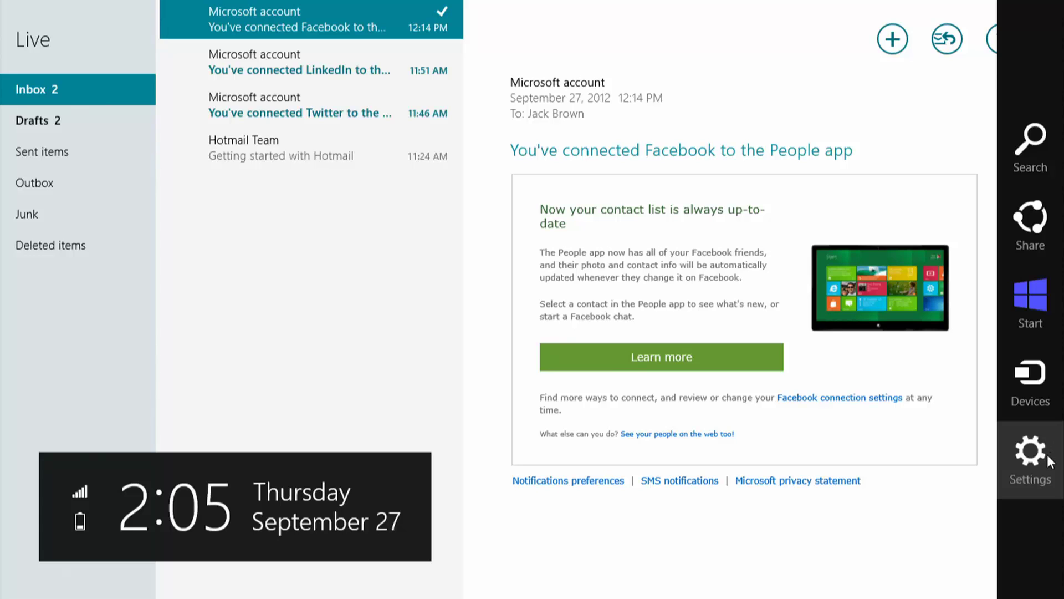
# Choose Google under Add an account in Mail's Accounts settings.
pyautogui.click(1047, 459)
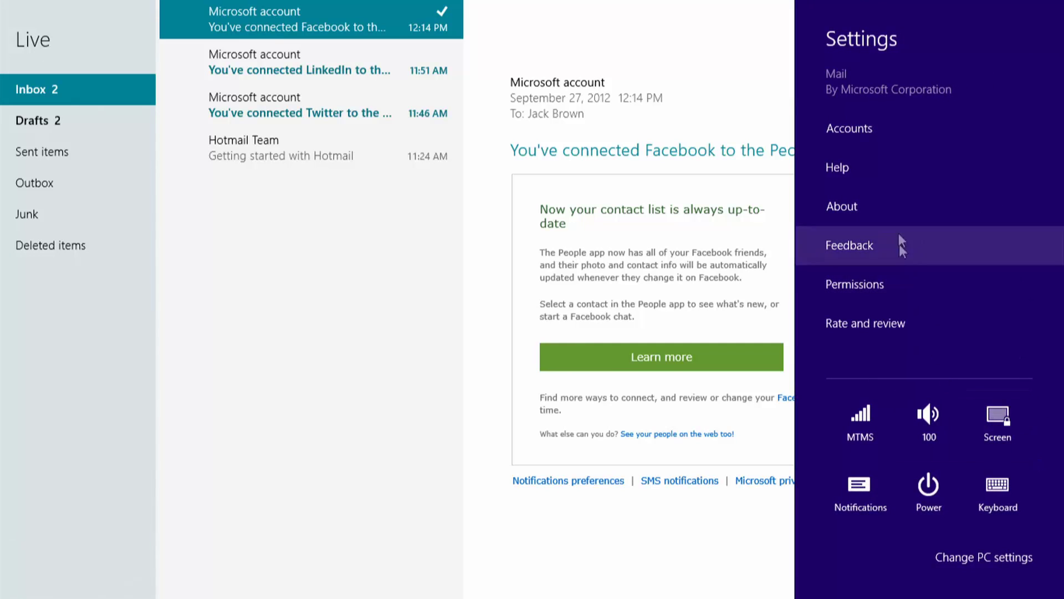
pyautogui.click(866, 131)
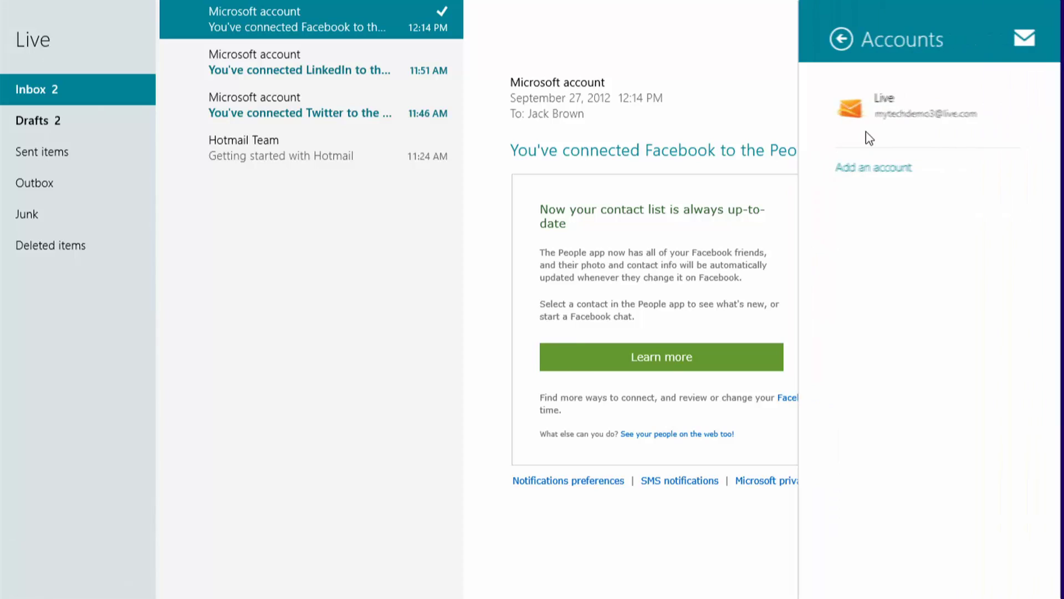
pyautogui.click(884, 168)
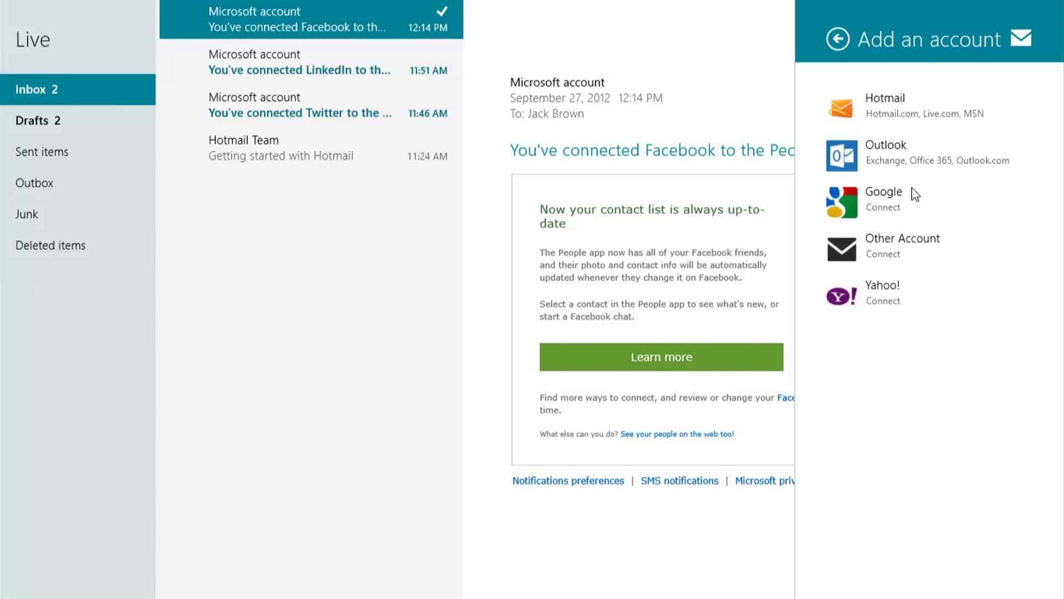
pyautogui.click(922, 206)
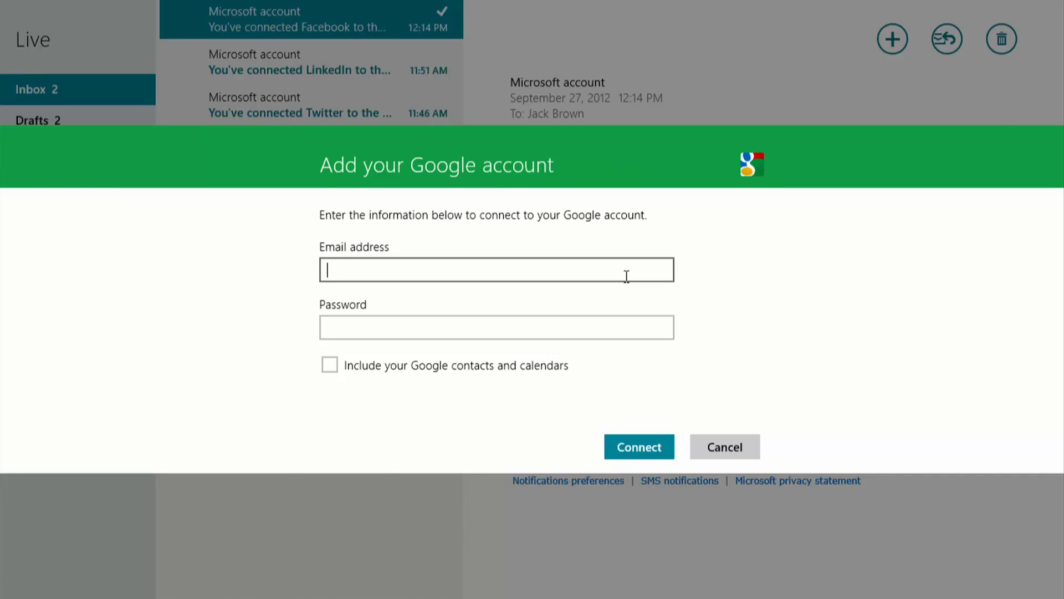
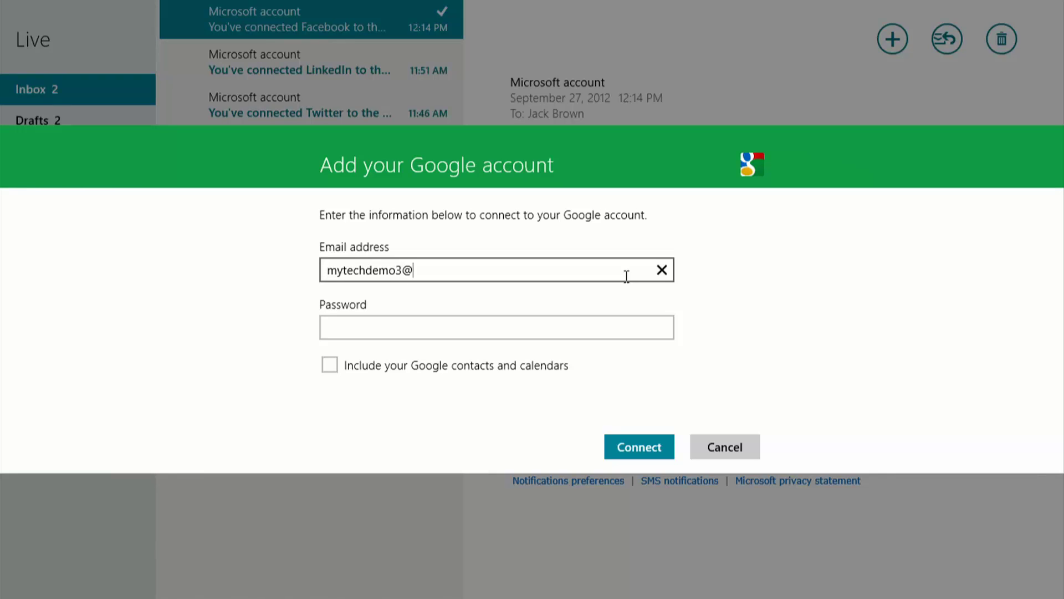
# Enter the Gmail address and password, include Google contacts and calendars, and connect the account.
pyautogui.press('Tab')
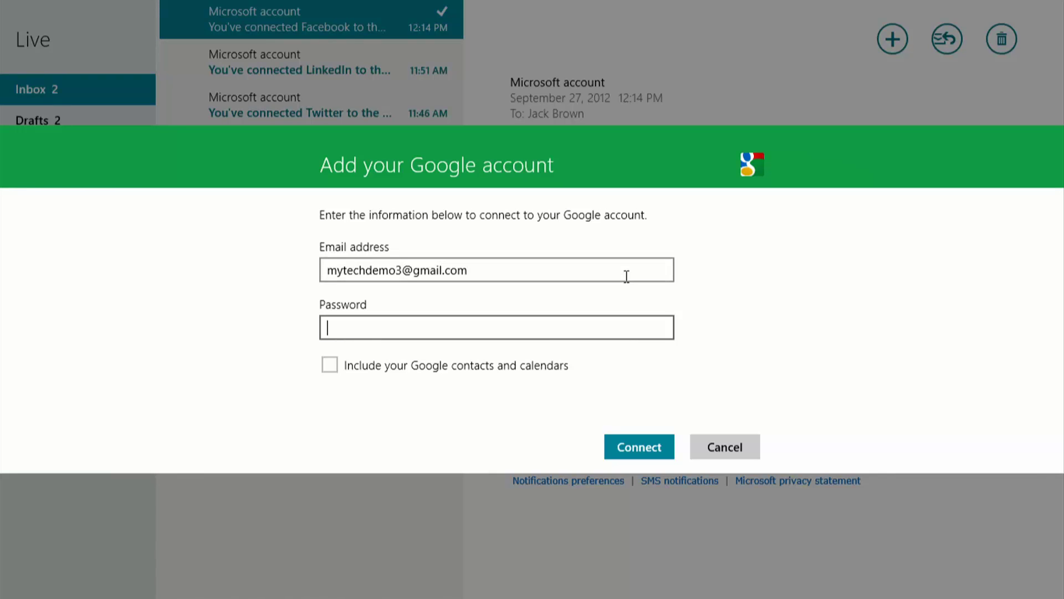
pyautogui.write('••••••••••')
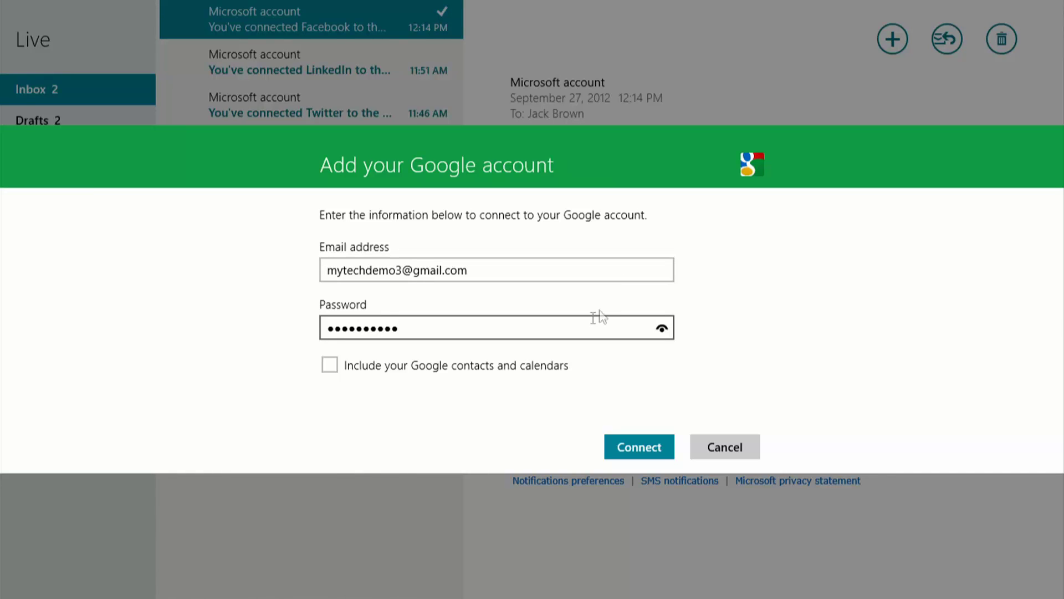
pyautogui.click(330, 368)
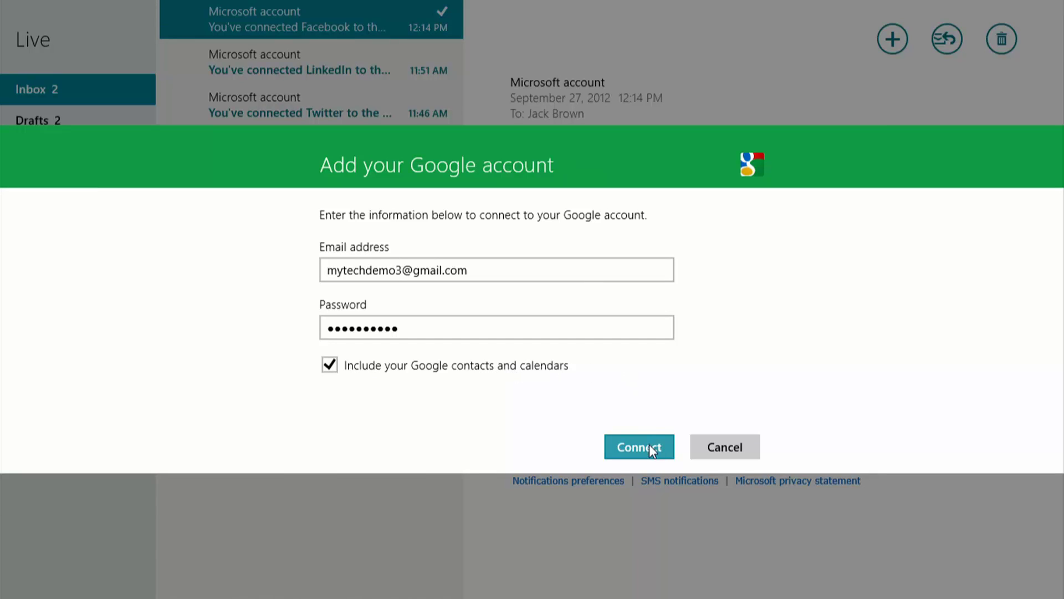
pyautogui.click(663, 447)
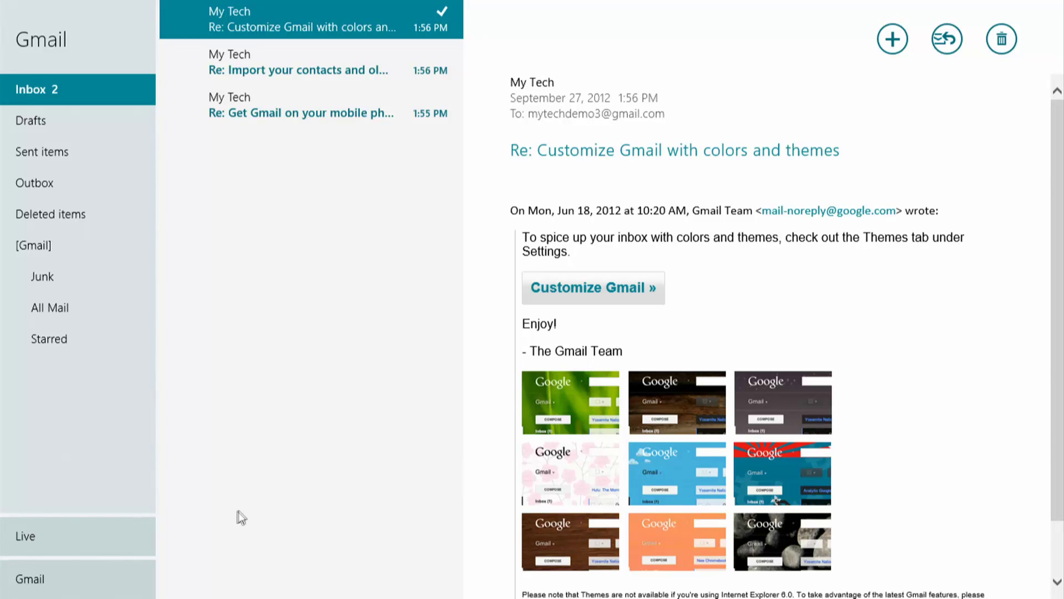
# Switch back to the Live account's inbox in the account list.
pyautogui.click(94, 527)
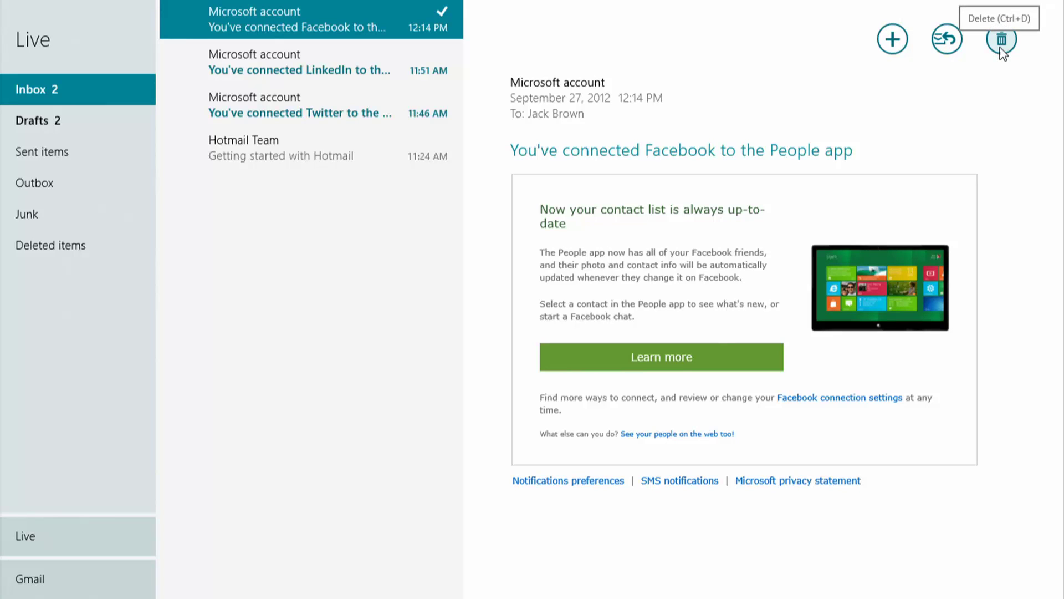
# Start a new email, enter the recipient's address, and reveal the Bcc and Priority options.
pyautogui.click(892, 41)
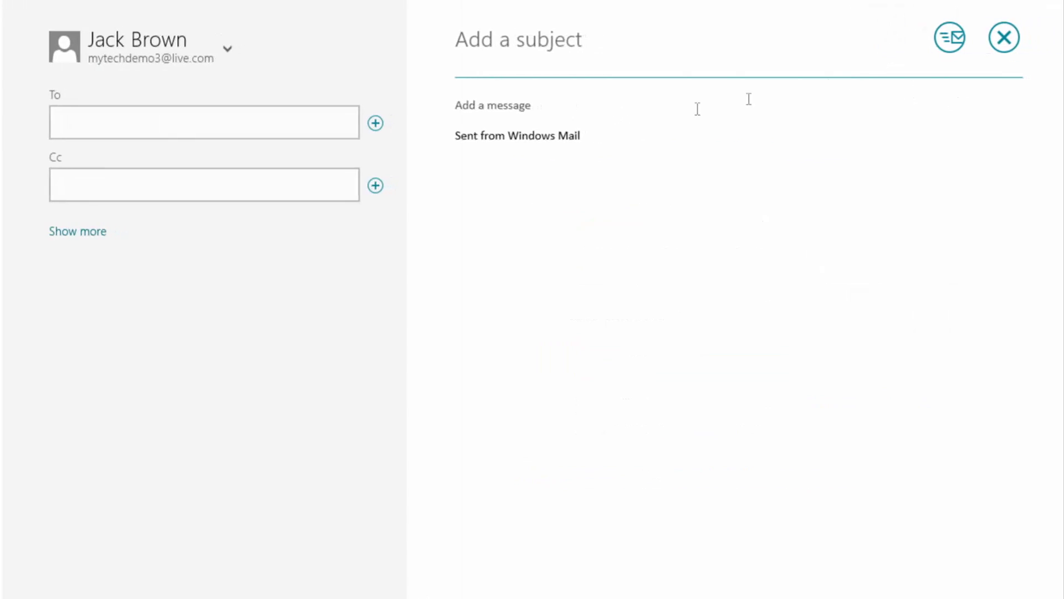
pyautogui.click(254, 127)
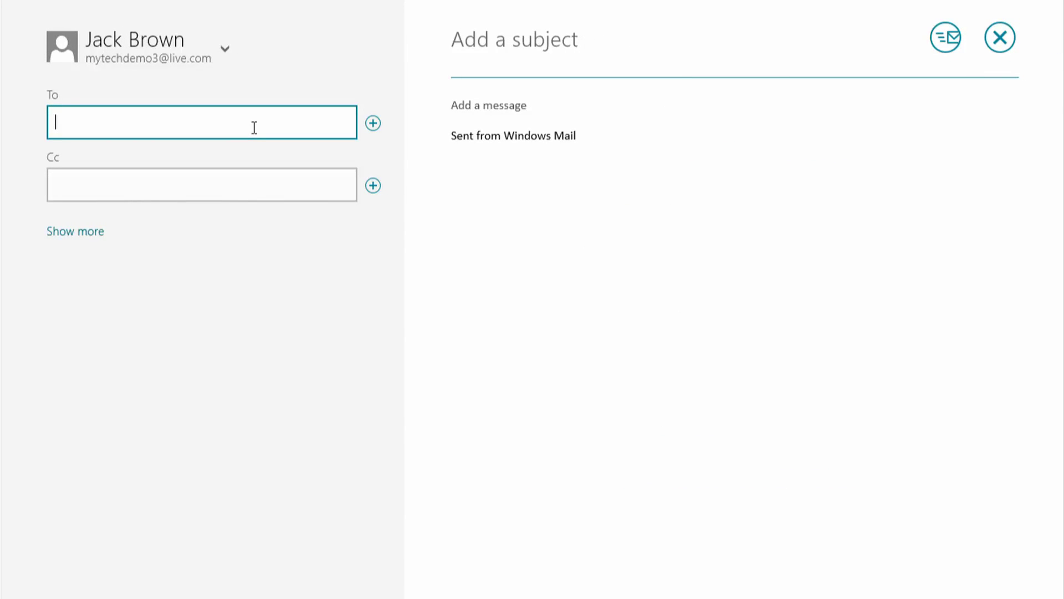
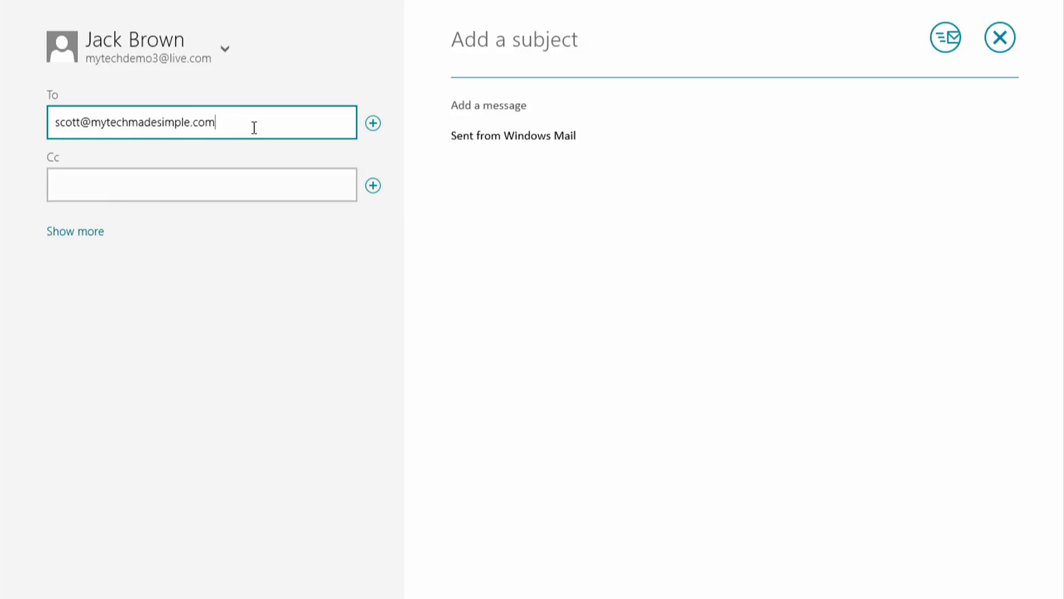
pyautogui.click(242, 185)
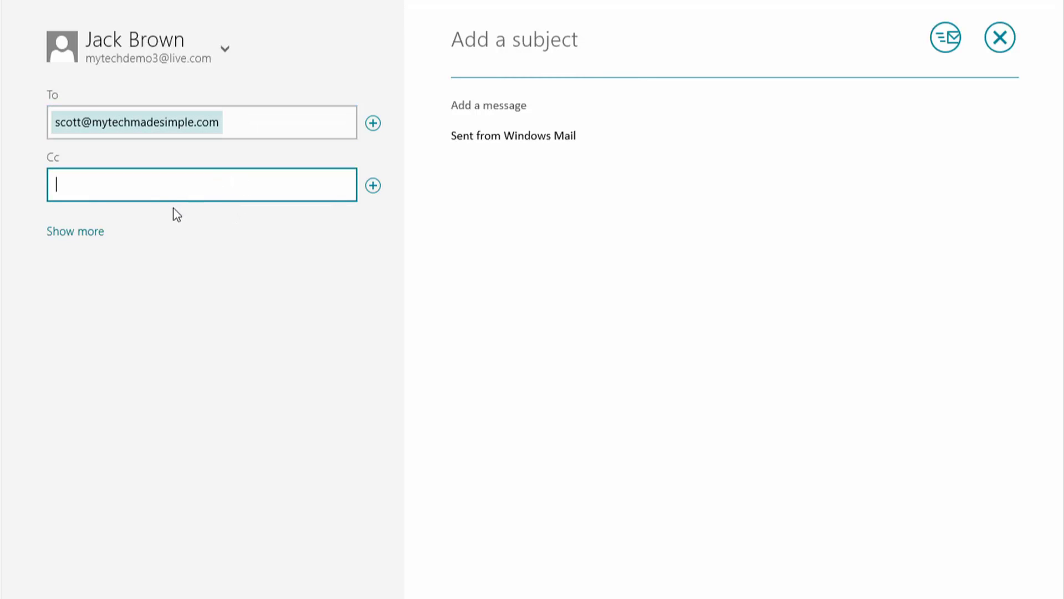
pyautogui.click(90, 238)
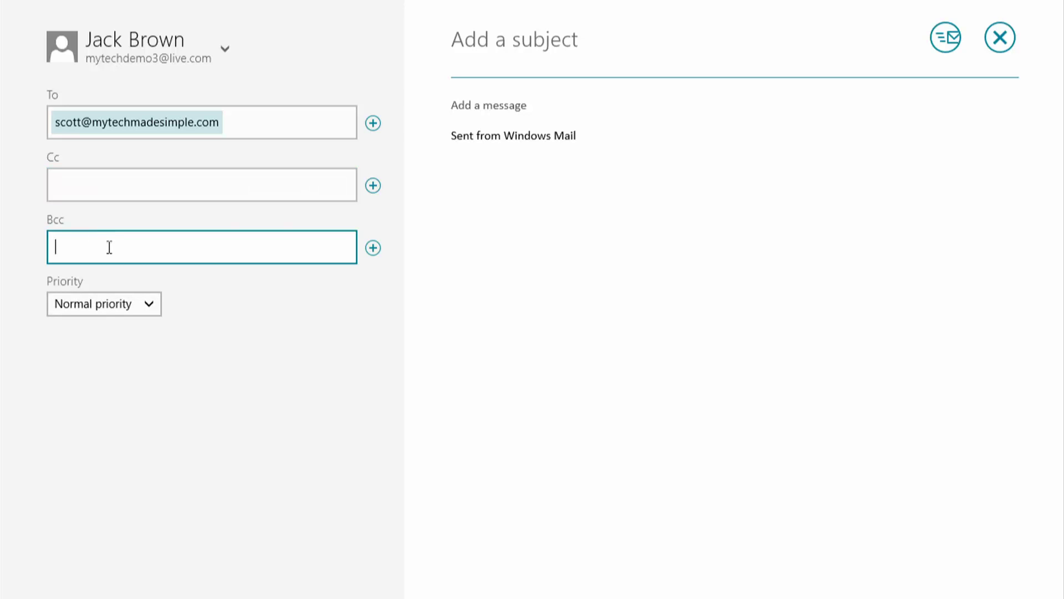
# Add a greeting subject and the body 'What do you think of these photos?'.
pyautogui.click(525, 43)
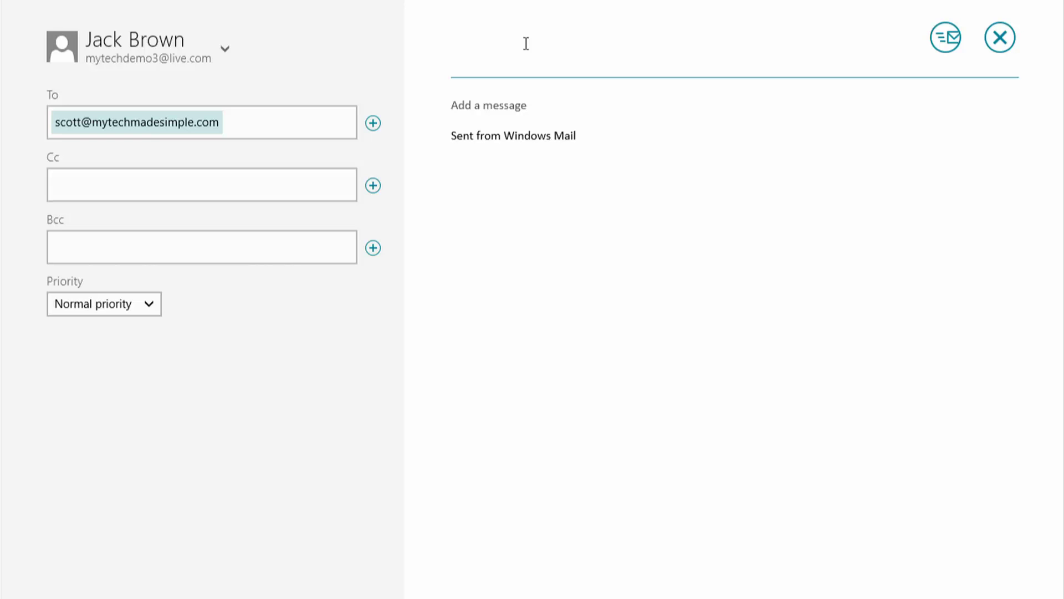
pyautogui.write('Hi Scott')
pyautogui.click(522, 107)
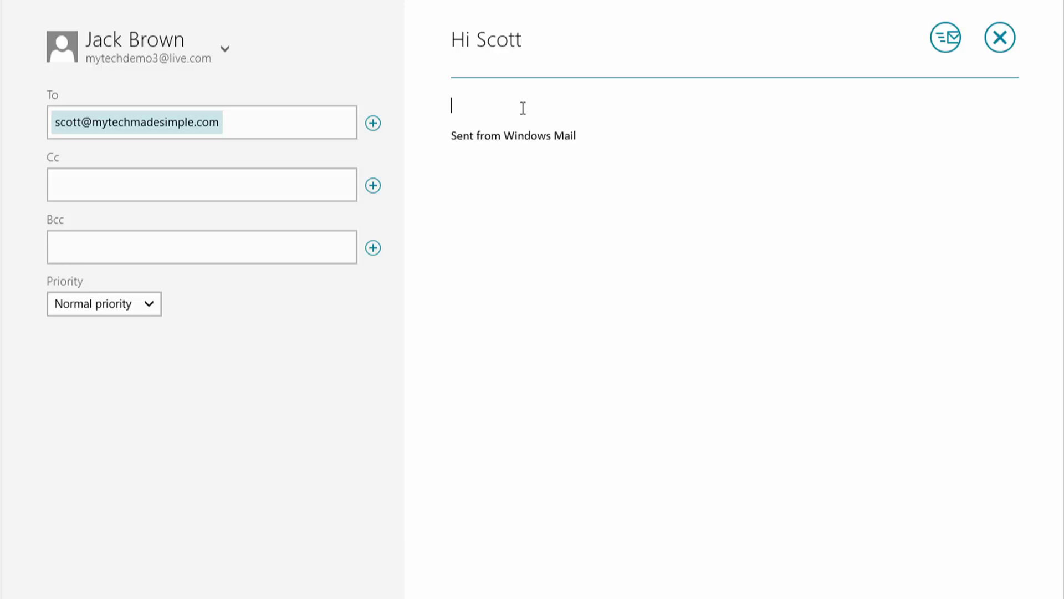
pyautogui.write('What do you think of these ph')
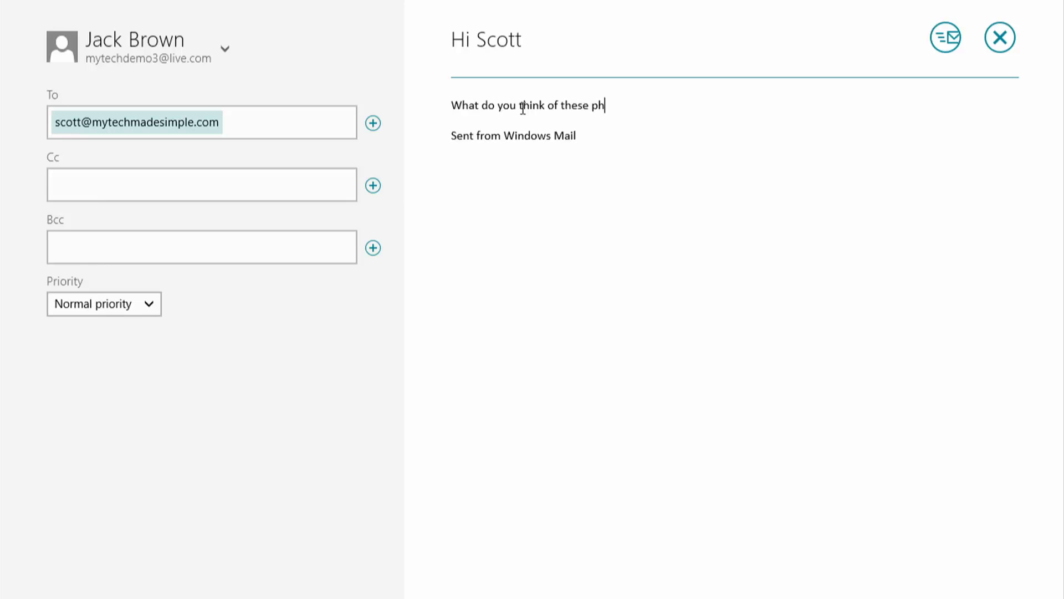
pyautogui.write('otos?')
pyautogui.click(535, 115)
# From Attachments, select the first two Pictures photos, 532991_… and 540258_….
pyautogui.rightClick(489, 123)
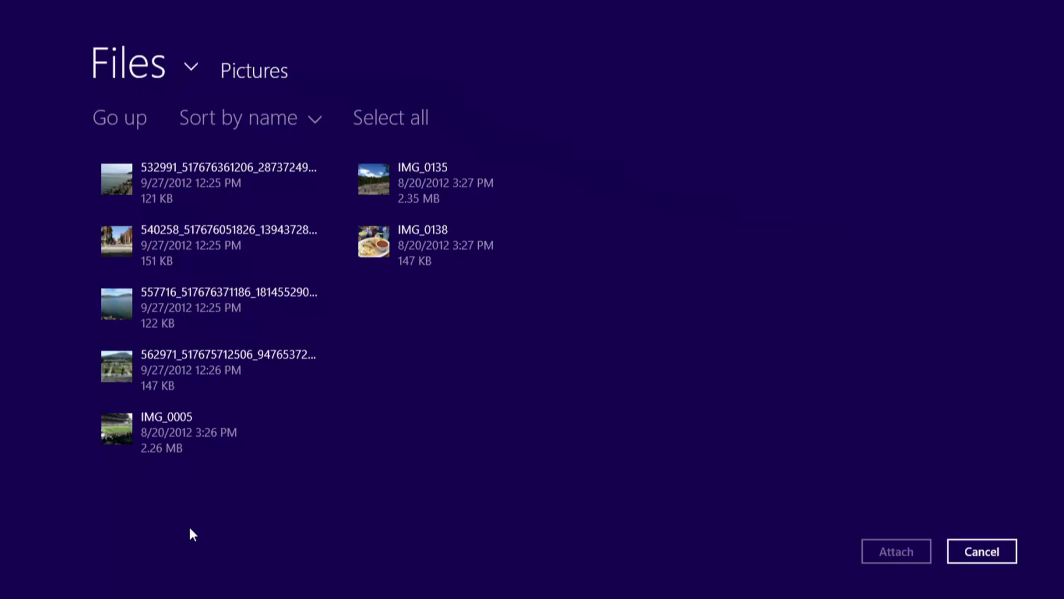
pyautogui.click(191, 70)
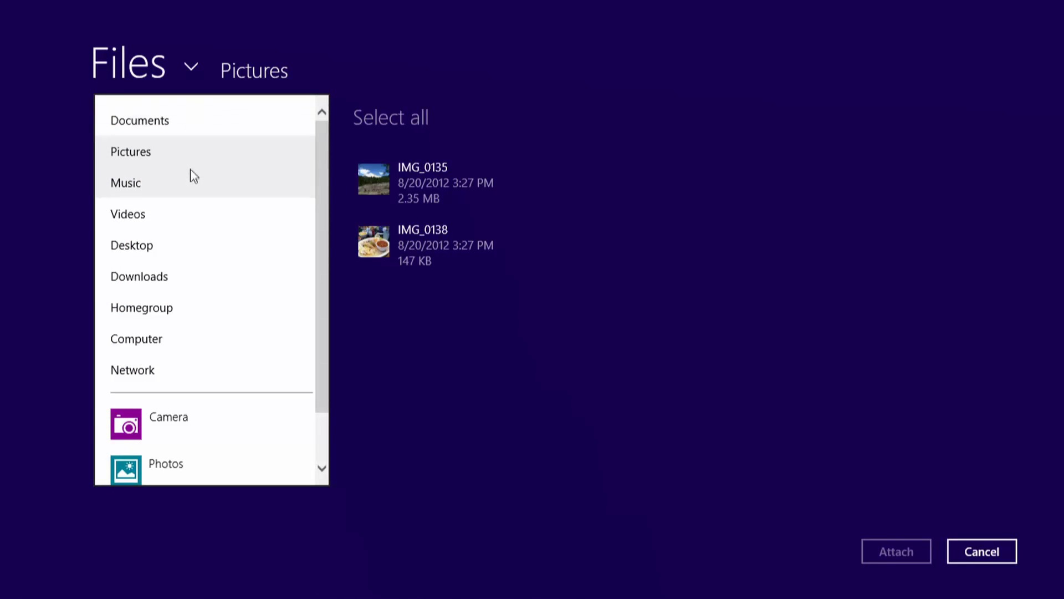
pyautogui.scroll(-2, 194, 208)
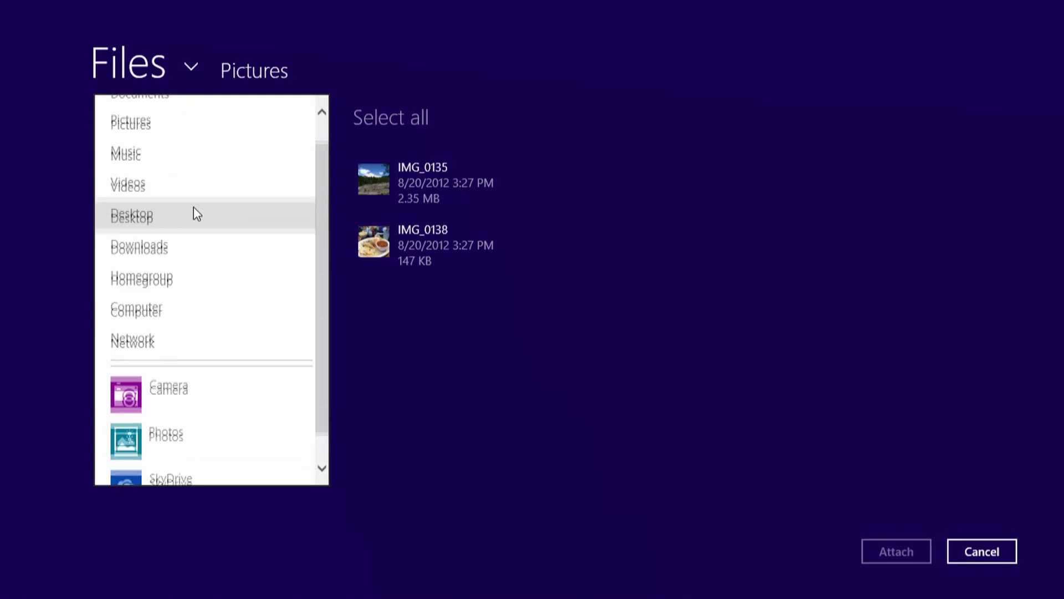
pyautogui.click(485, 365)
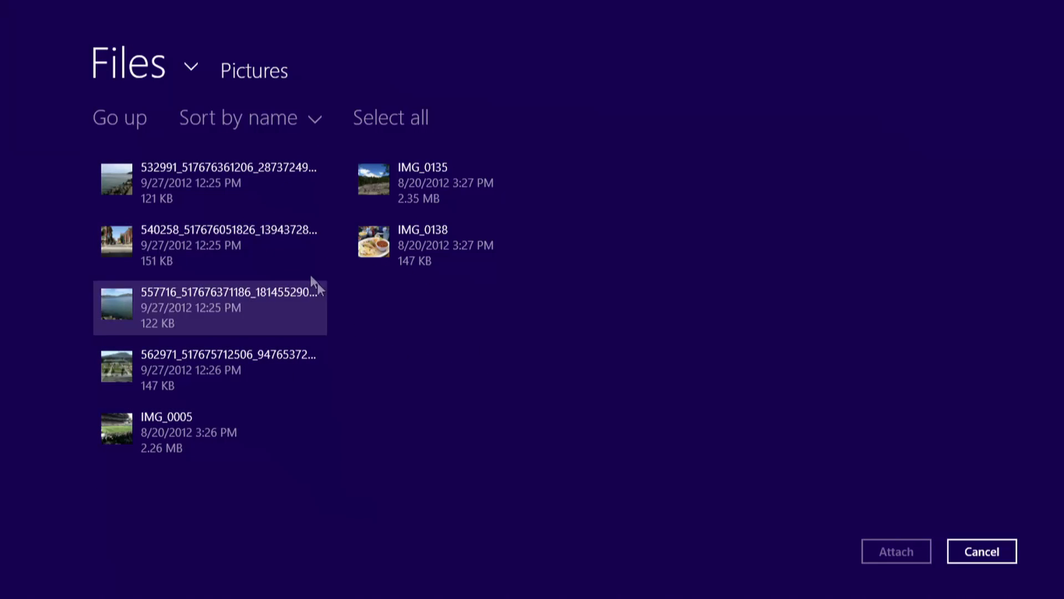
pyautogui.click(207, 182)
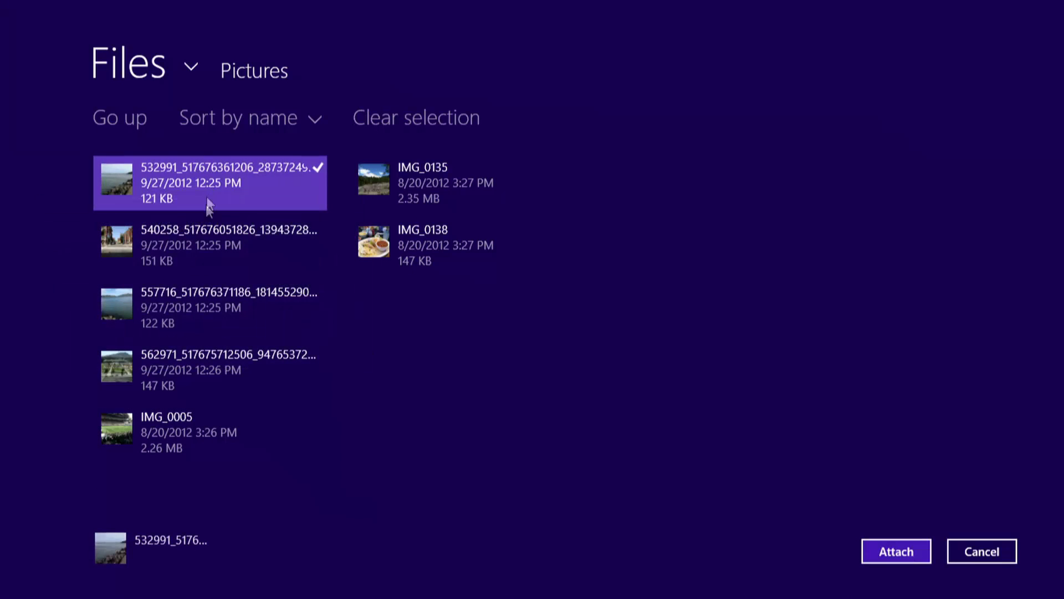
pyautogui.click(207, 237)
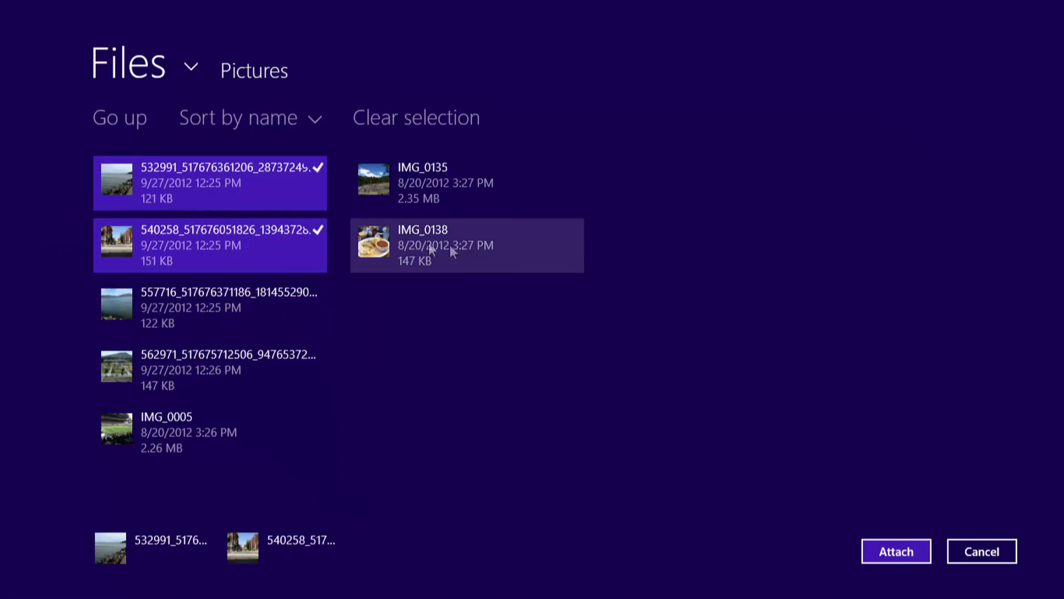
# Attach the two chosen photos and make the word 'you' in the message bold.
pyautogui.click(874, 551)
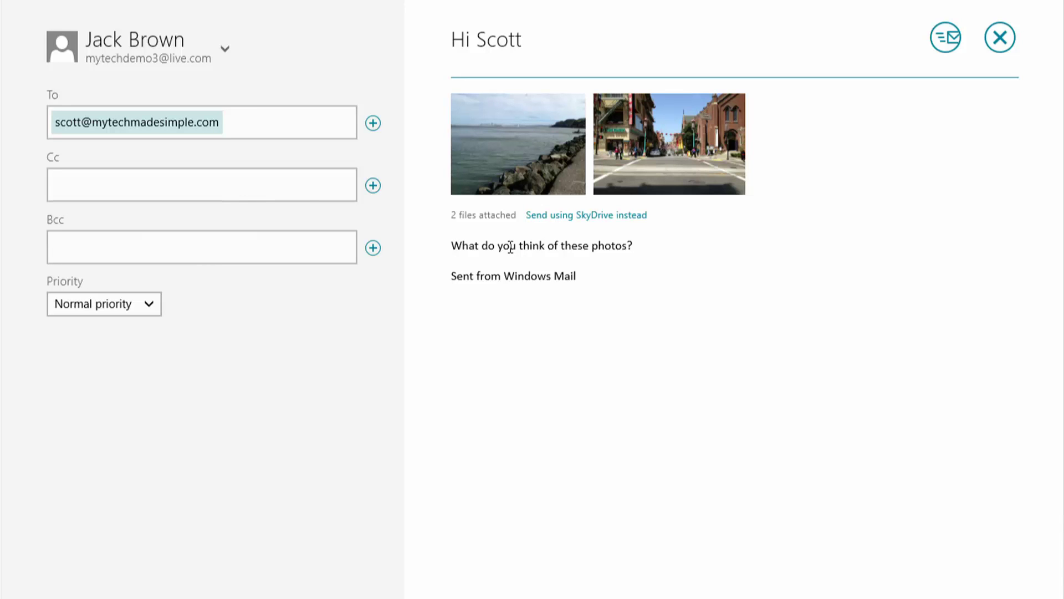
pyautogui.doubleClick(510, 246)
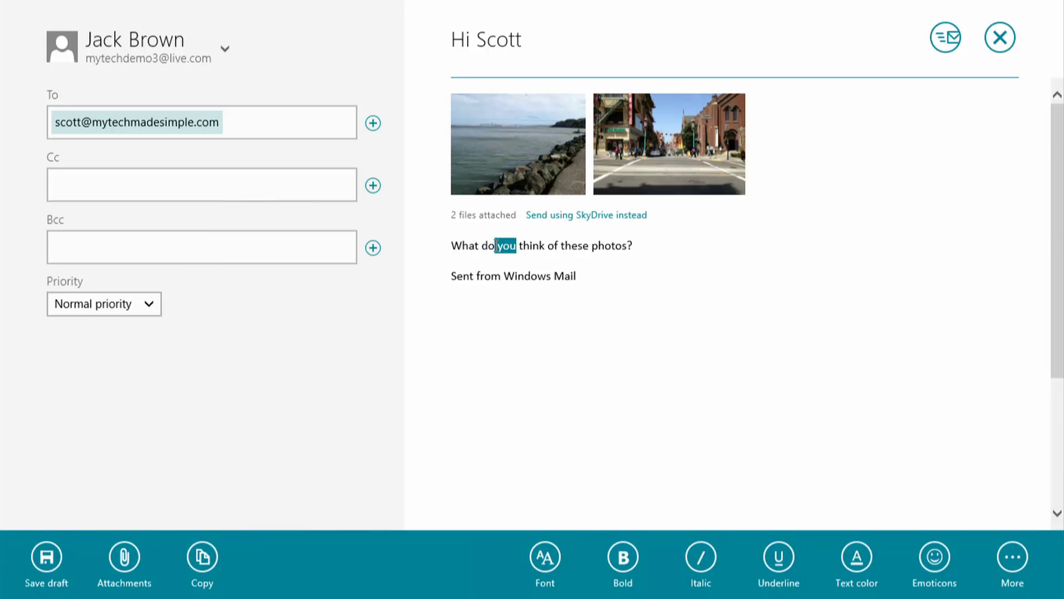
pyautogui.click(496, 245)
pyautogui.moveTo(496, 246); pyautogui.dragTo(516, 248)
pyautogui.click(620, 557)
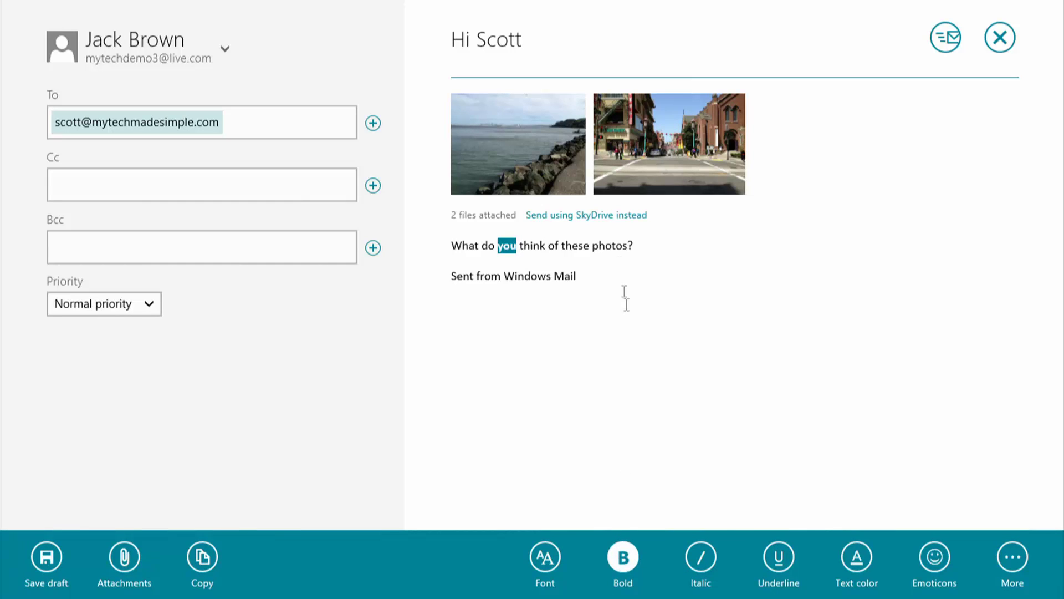
pyautogui.click(643, 246)
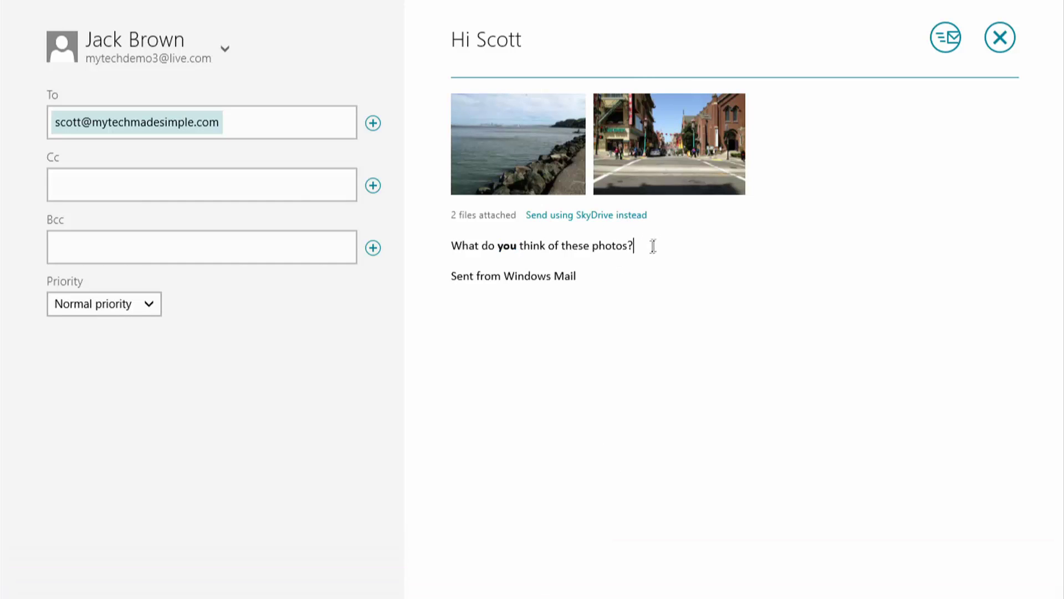
# Send the email, then review the Gmail account's settings and close them.
pyautogui.click(939, 42)
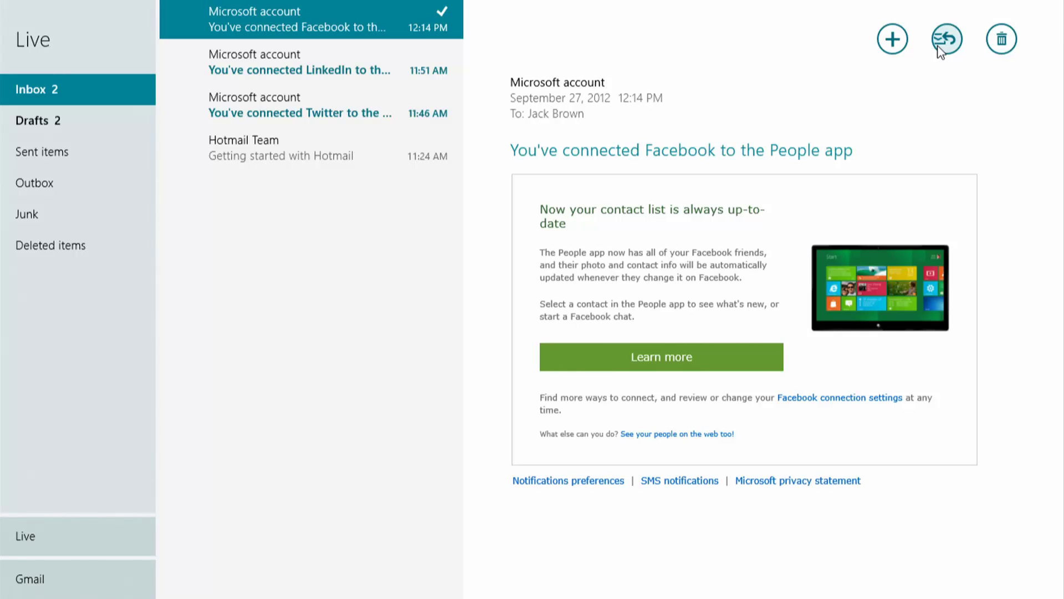
pyautogui.moveTo(1062, 22)
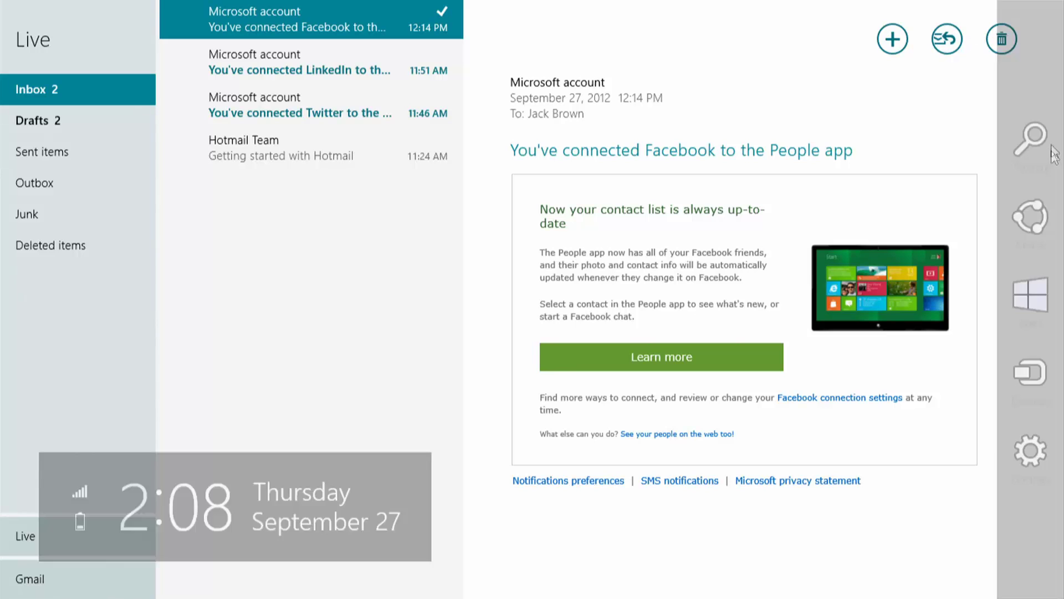
pyautogui.click(1023, 461)
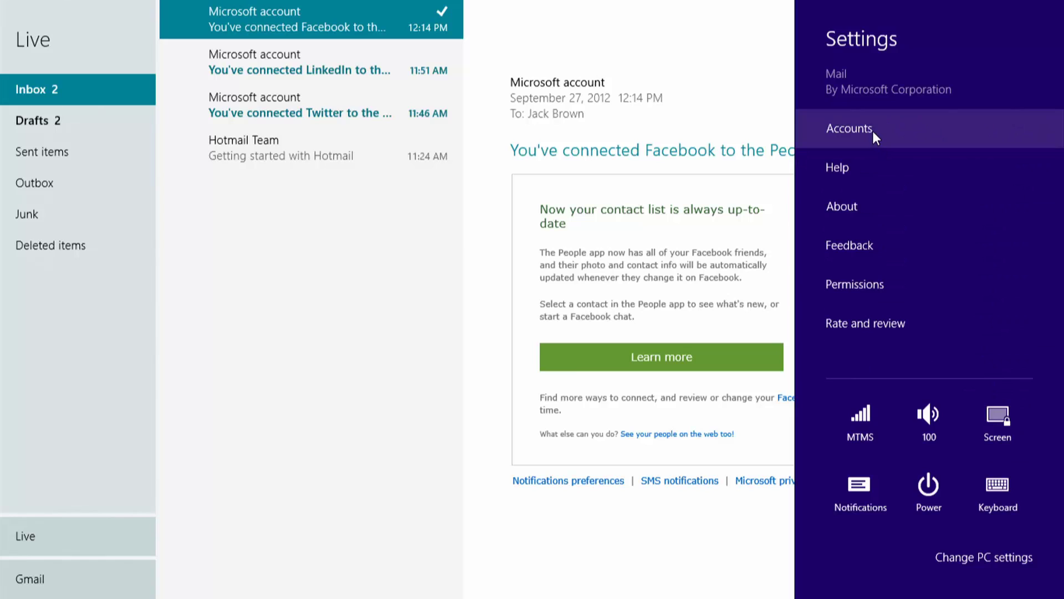
pyautogui.click(872, 131)
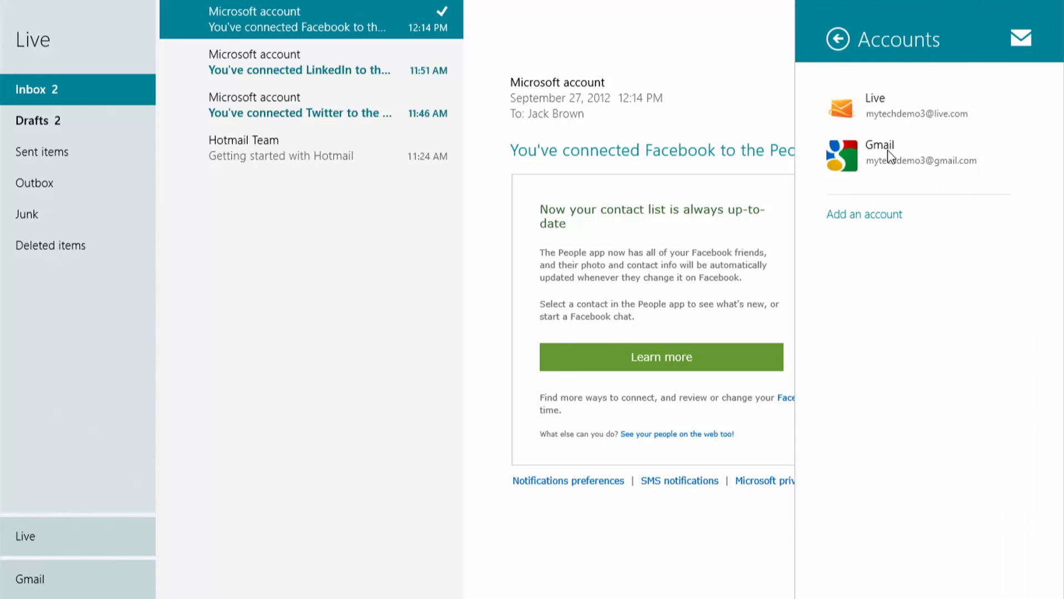
pyautogui.click(892, 157)
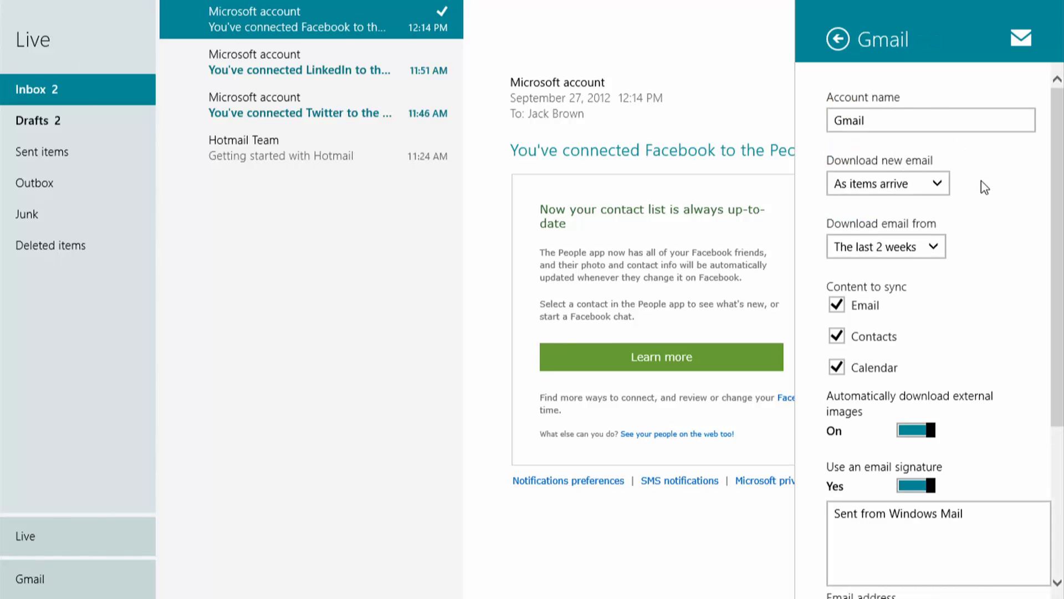
pyautogui.scroll(-3, 985, 187)
pyautogui.scroll(-2, 985, 187)
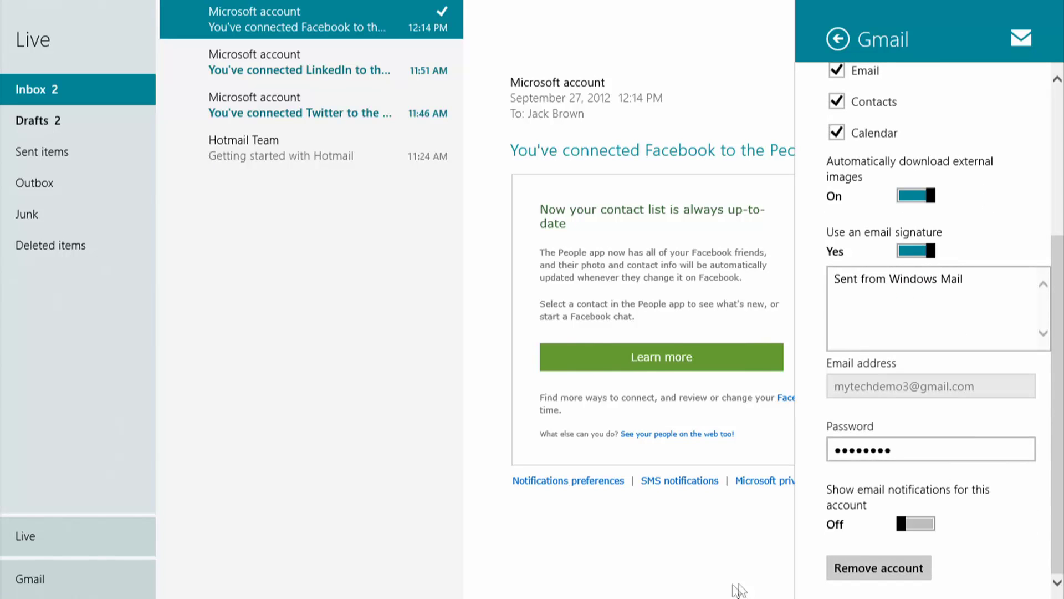
pyautogui.click(662, 551)
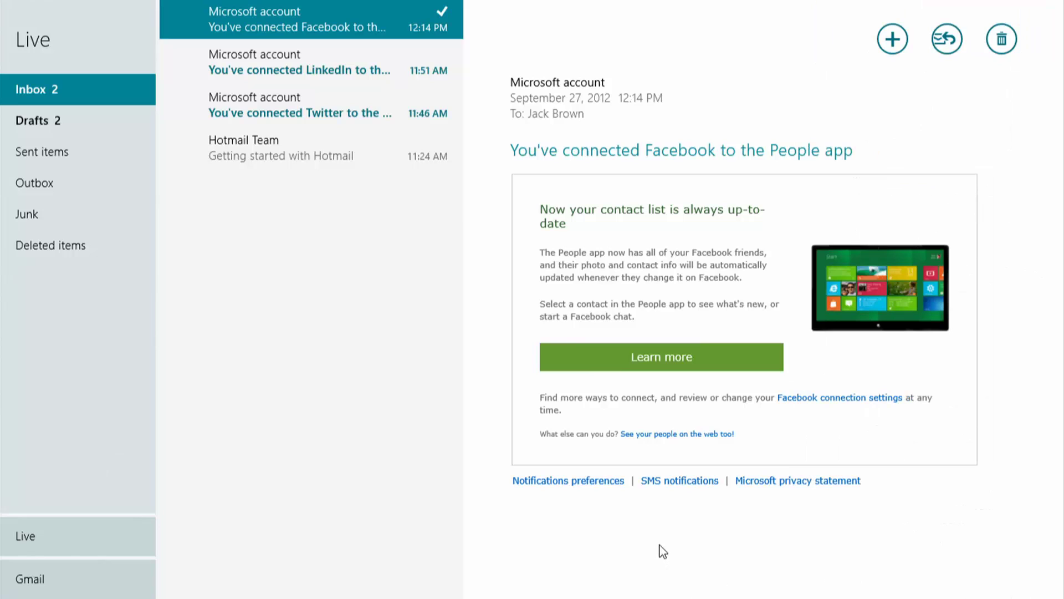